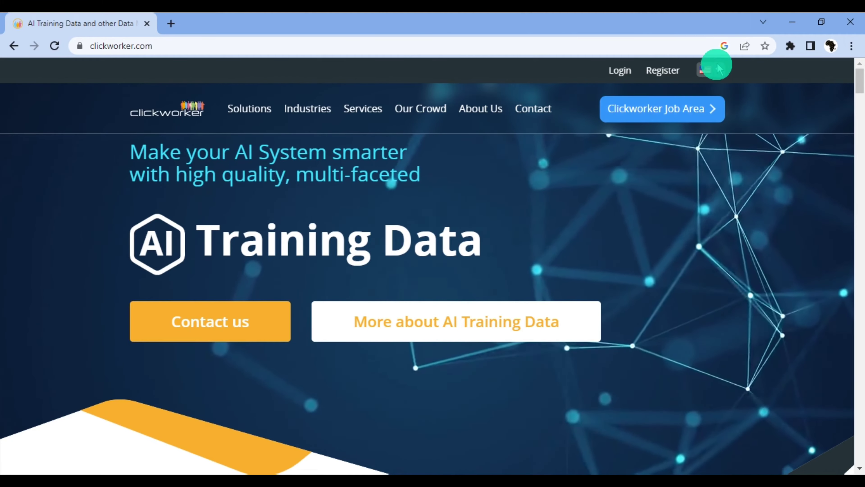
Step: Open the Clickworker Job Area and scroll down to the 'This is how it works' list
left_click(724, 135)
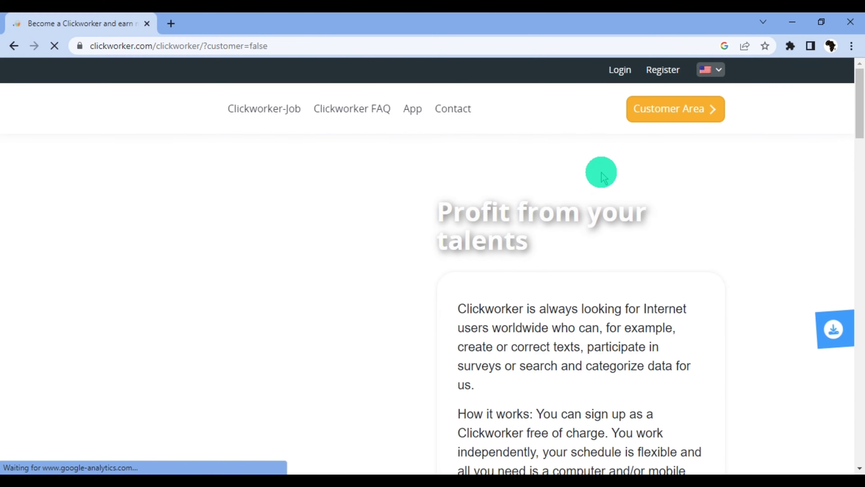
scroll(477, 191, "down", 5)
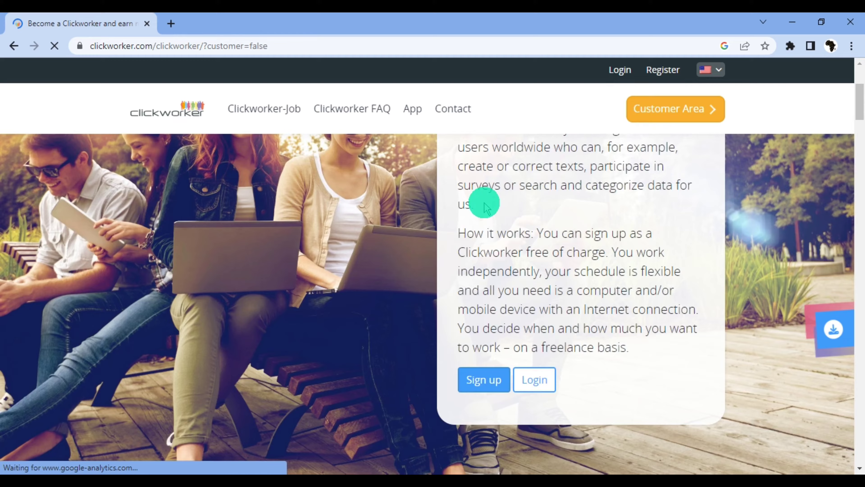
scroll(417, 247, "down", 5)
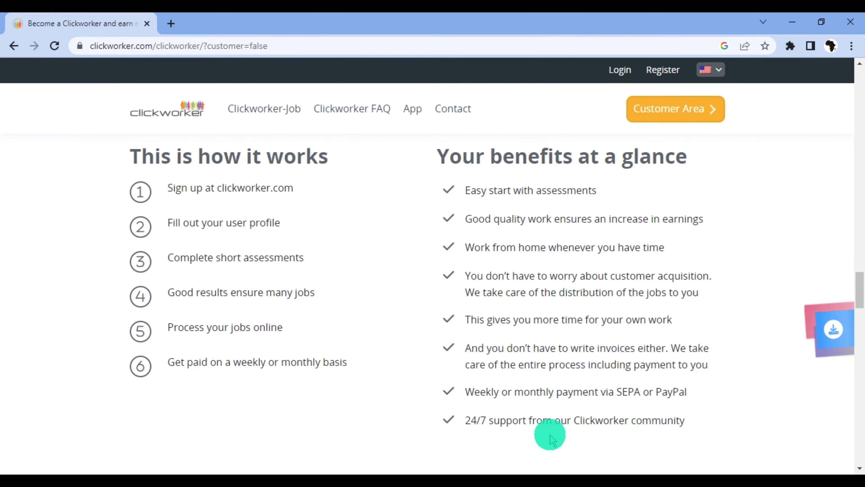
Step: Return to the hero section and start a new account with the 'Sign up' button
scroll(667, 213, "up", 5)
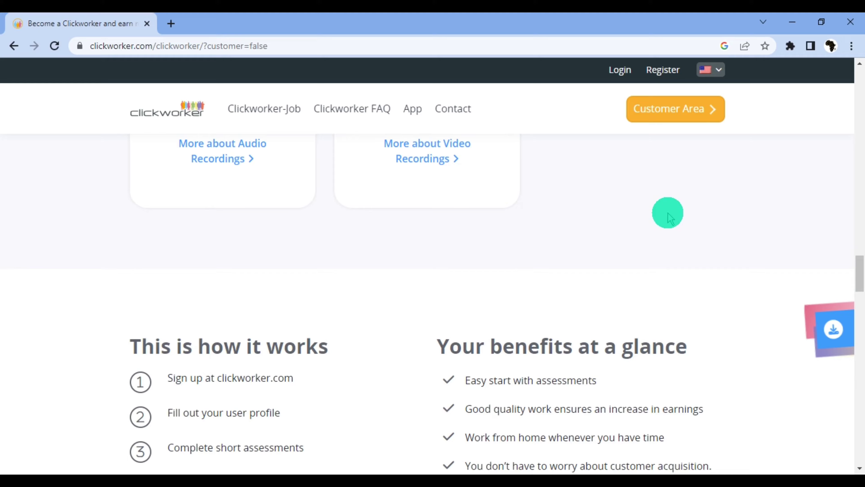
scroll(668, 213, "up", 20)
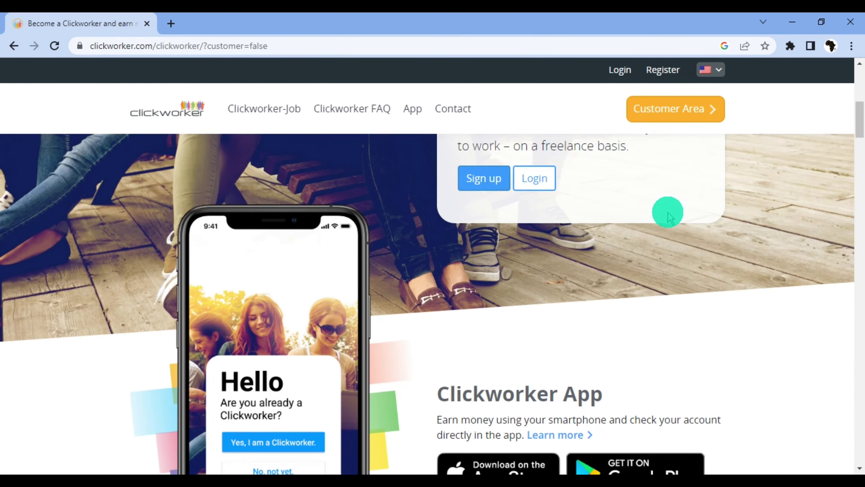
scroll(667, 213, "up", 12)
scroll(682, 225, "down", 8)
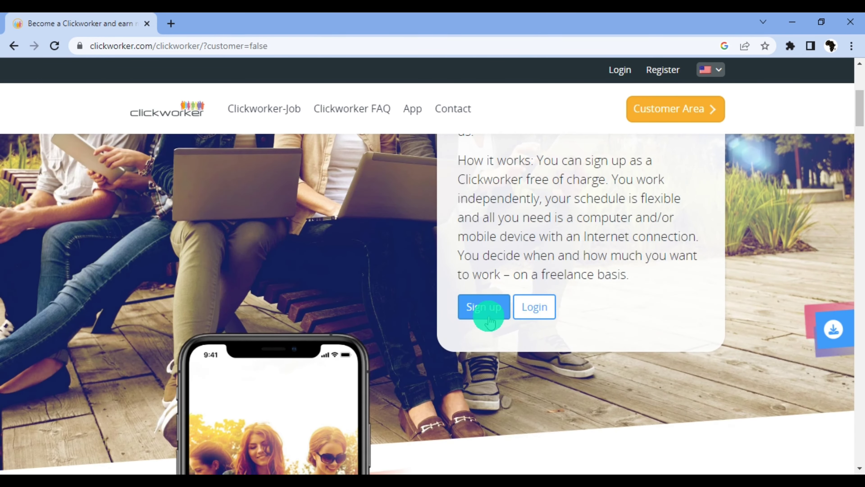
left_click(479, 310)
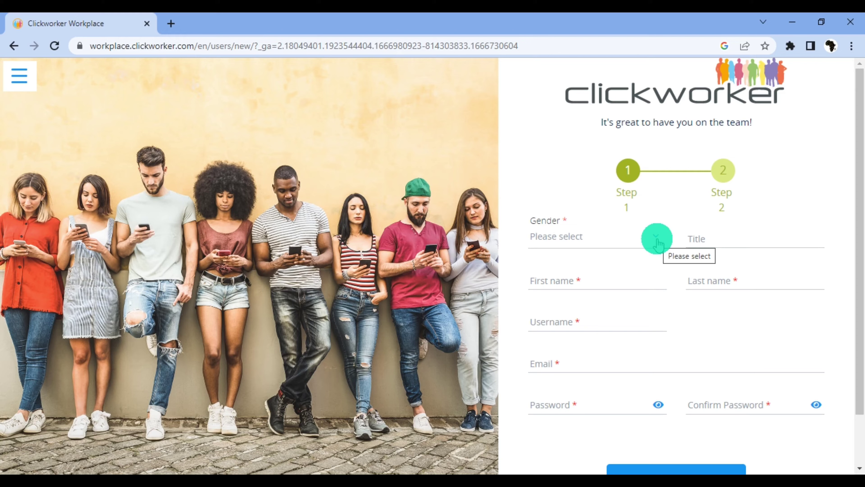
Step: Choose Female as gender, then enter the title Ms, first name, last name and a username
left_click(657, 242)
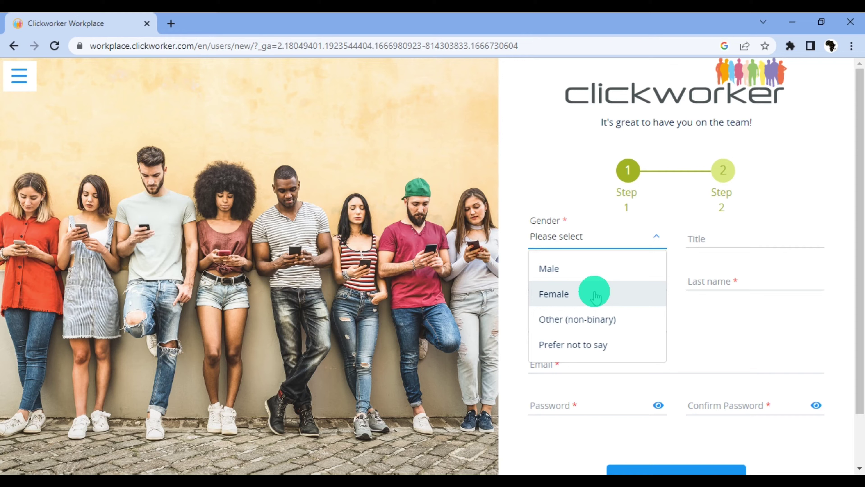
left_click(594, 294)
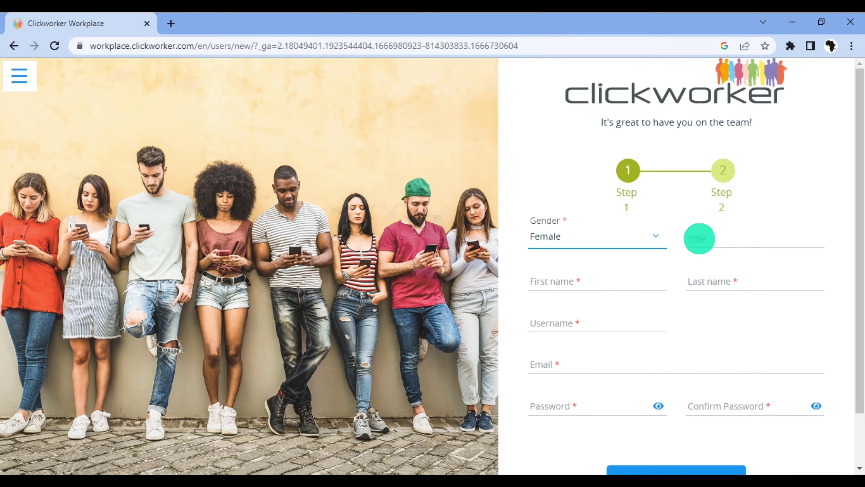
left_click(707, 236)
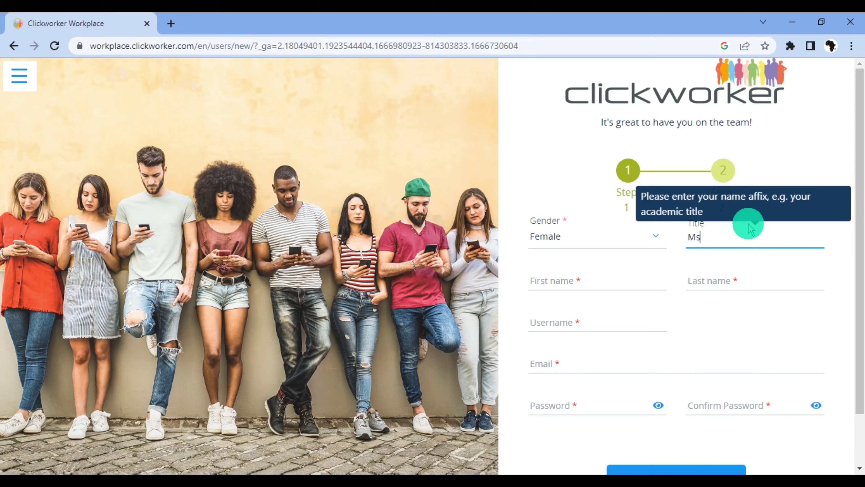
left_click(602, 274)
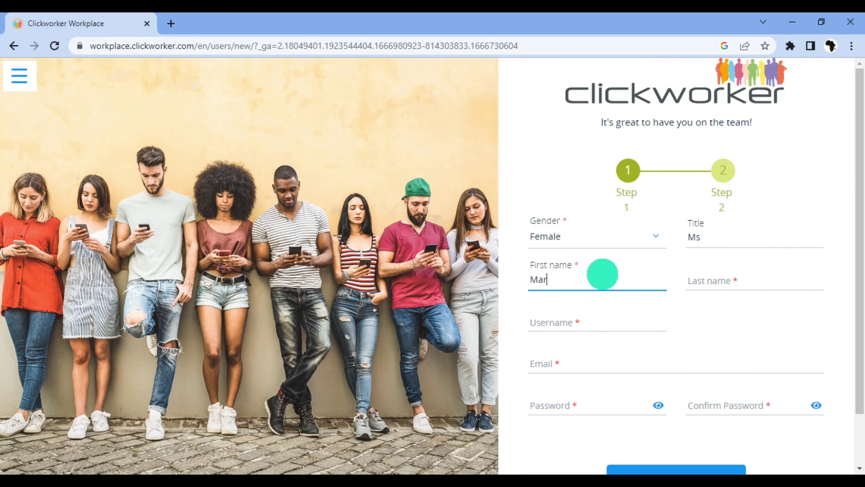
left_click(756, 281)
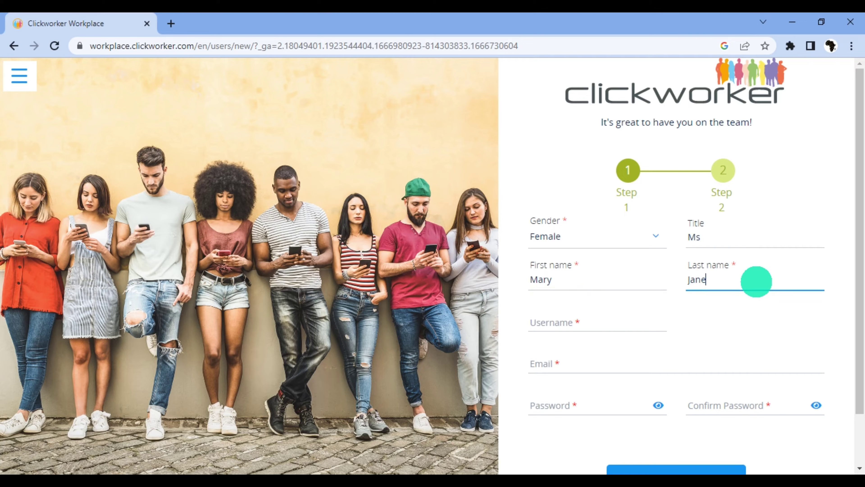
left_click(621, 318)
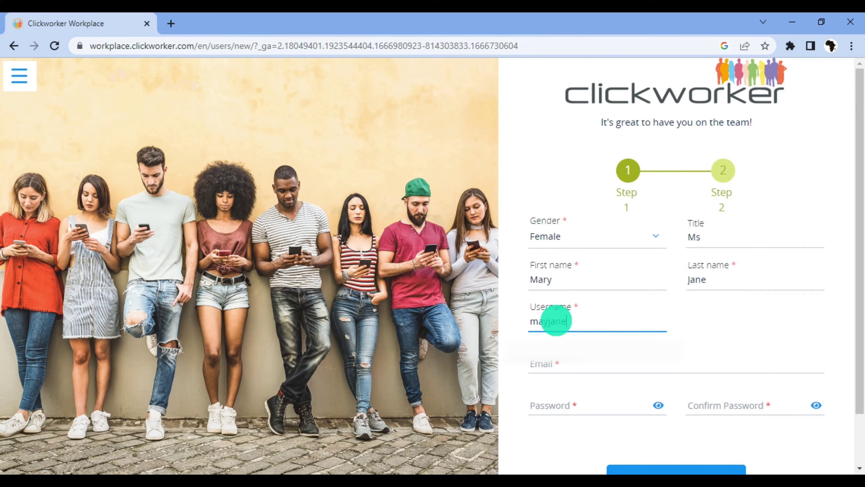
Step: Add the e-mail and Chrome's suggested strong password, submit, then select the taken username to change it
left_click(557, 366)
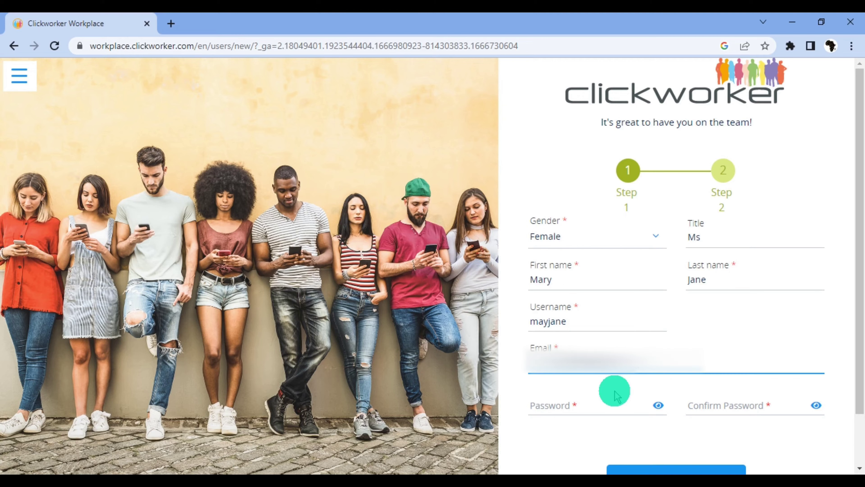
left_click(608, 406)
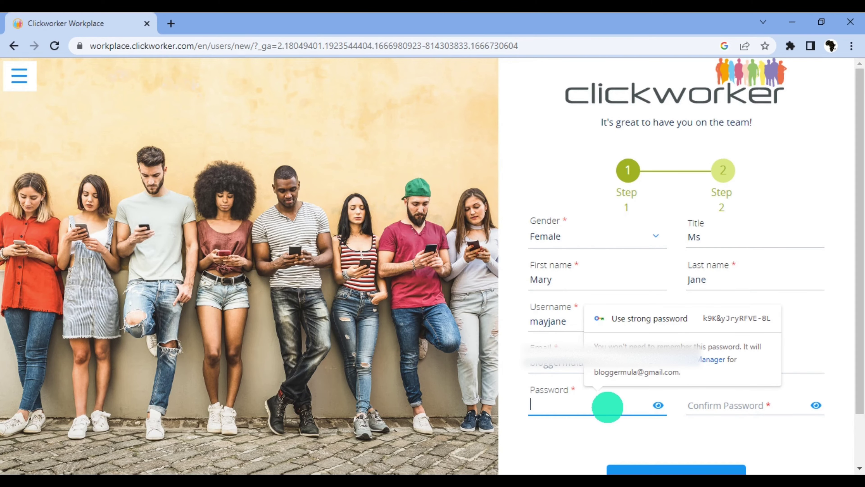
left_click(692, 315)
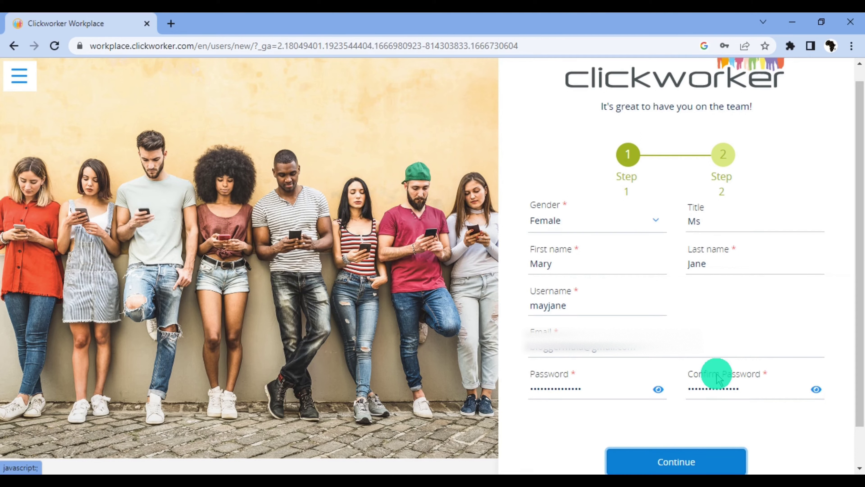
scroll(691, 361, "down", 1)
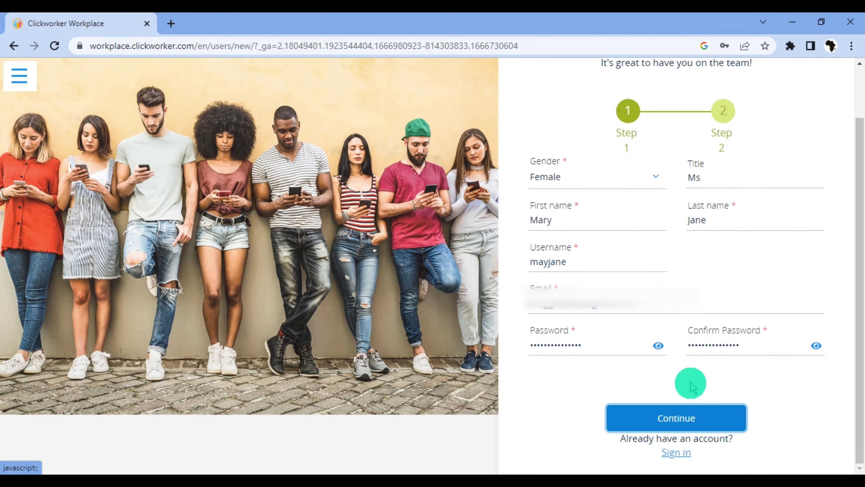
left_click(675, 424)
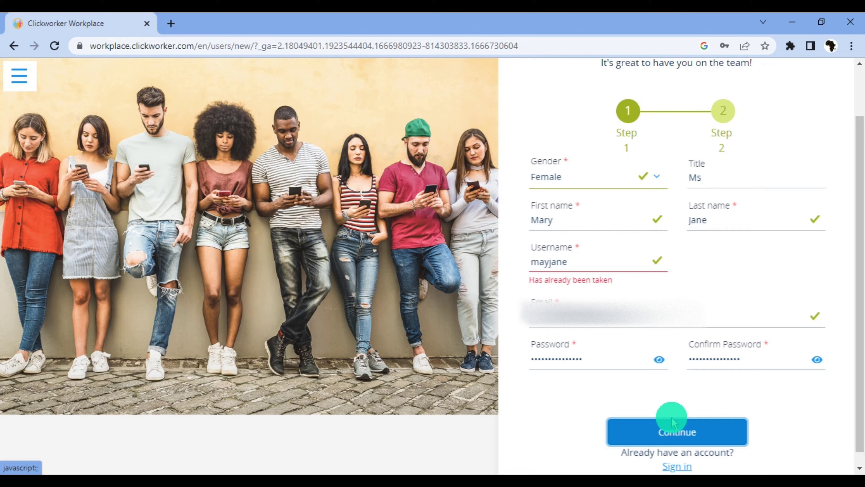
double_click(589, 263)
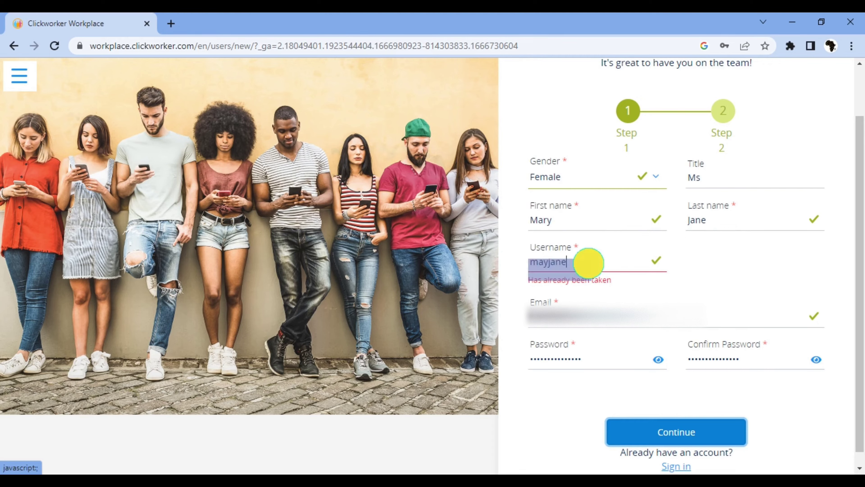
left_click(589, 262)
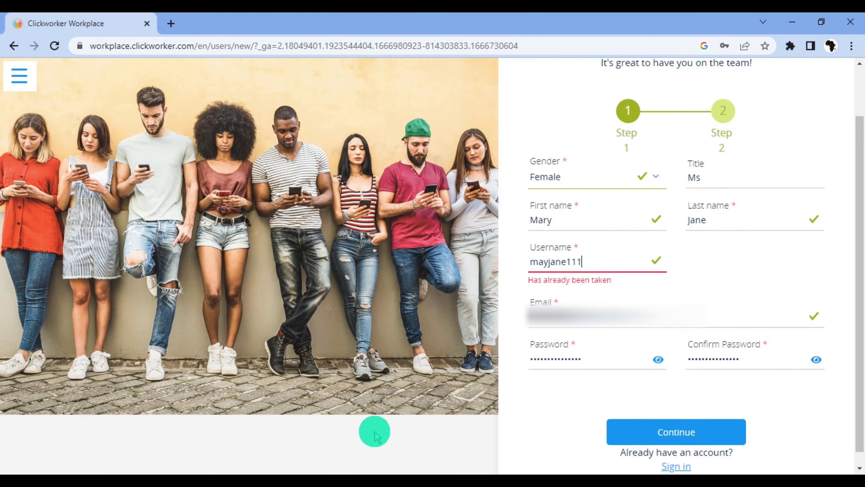
Step: Resubmit step 1 with the new username and set the birthday to 25/12/1997
left_click(686, 437)
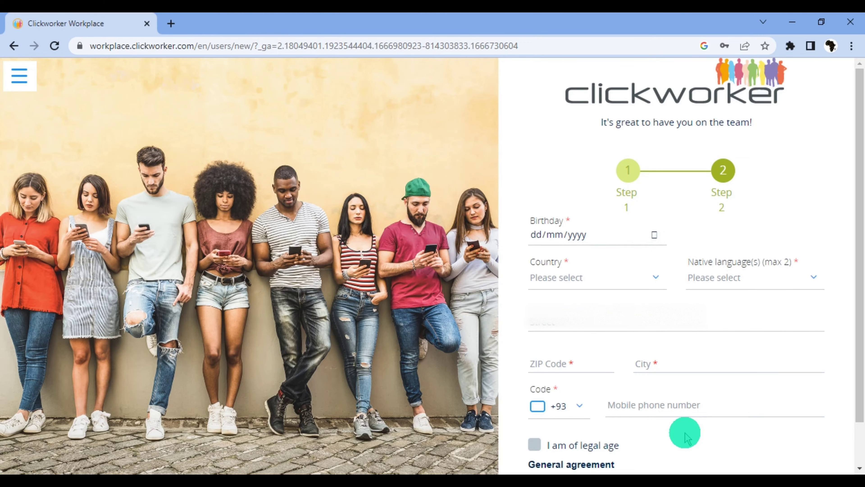
left_click(654, 235)
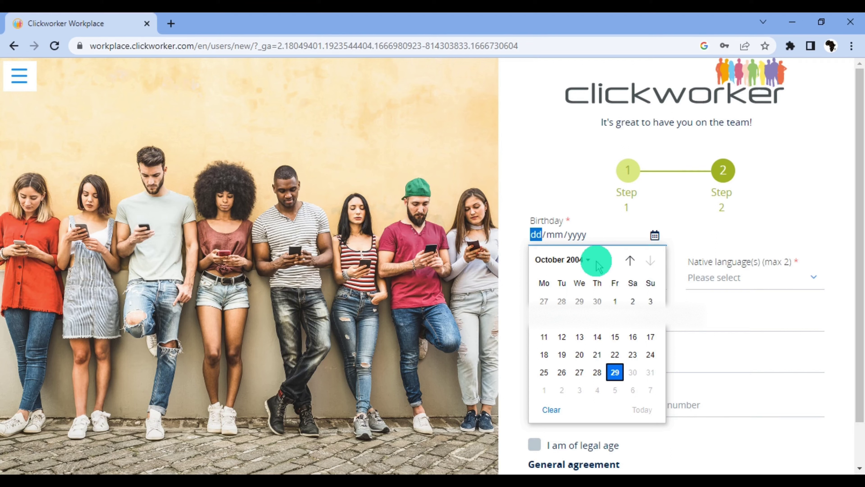
left_click(585, 260)
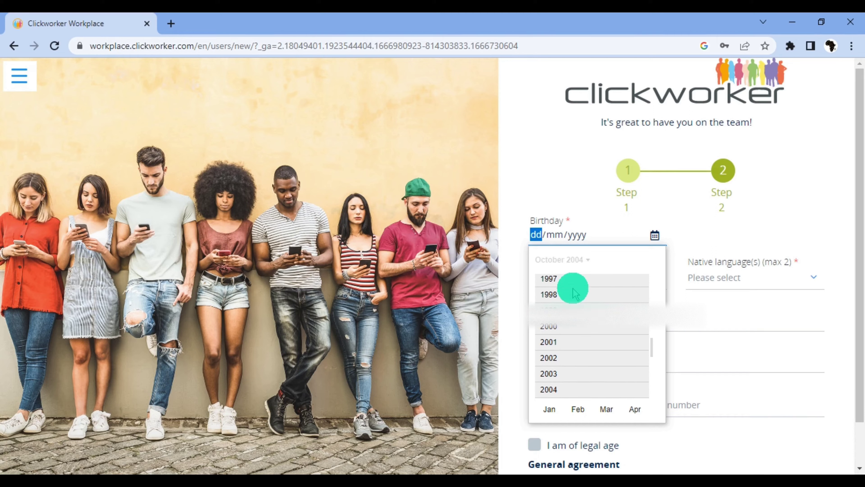
left_click(570, 281)
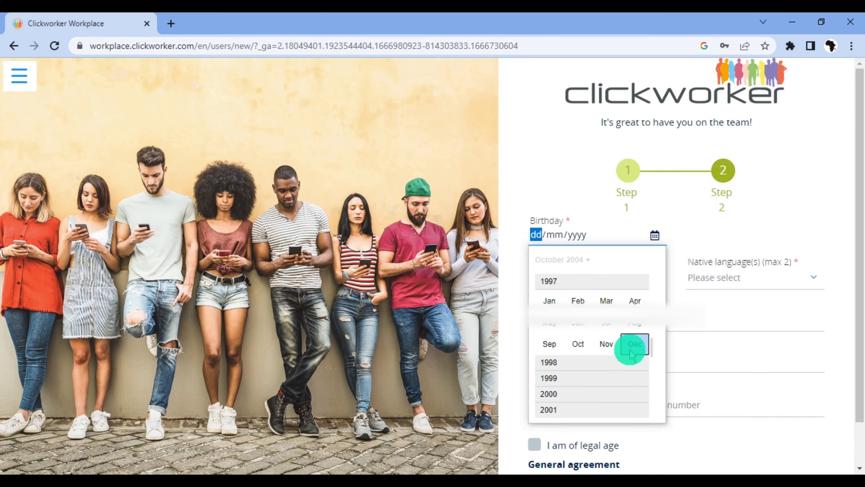
left_click(633, 344)
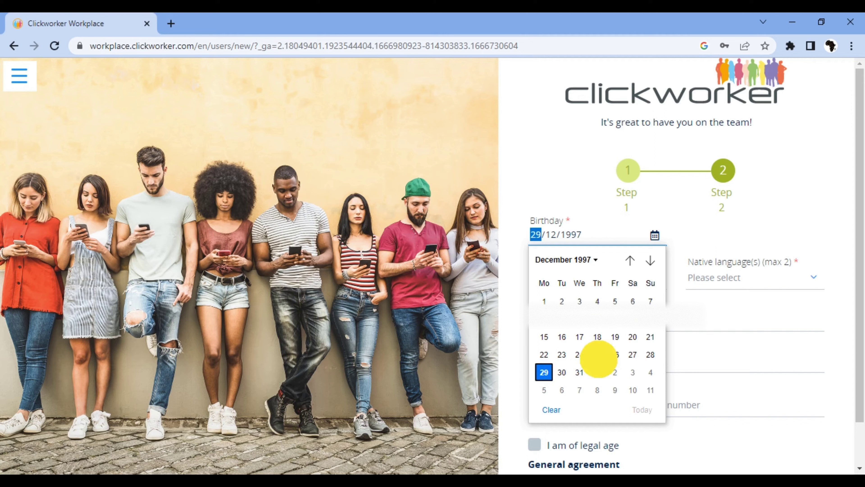
left_click(597, 356)
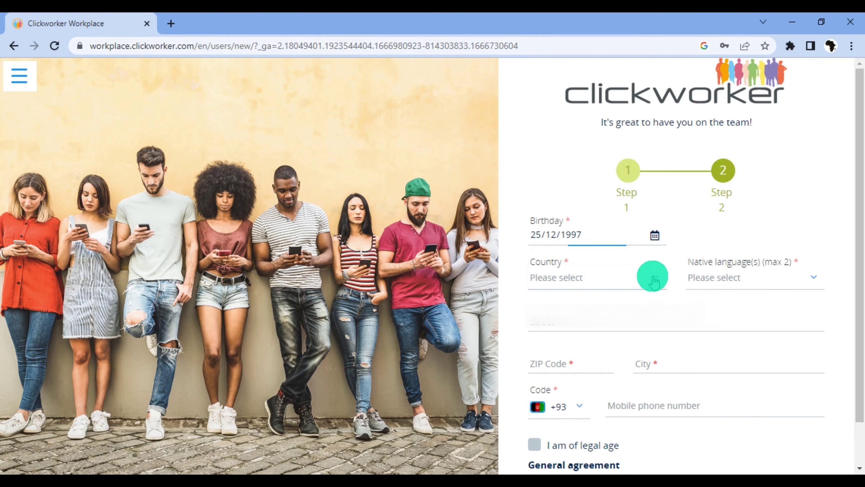
Step: Choose Ghana as the country, switching the phone code to +233
left_click(653, 279)
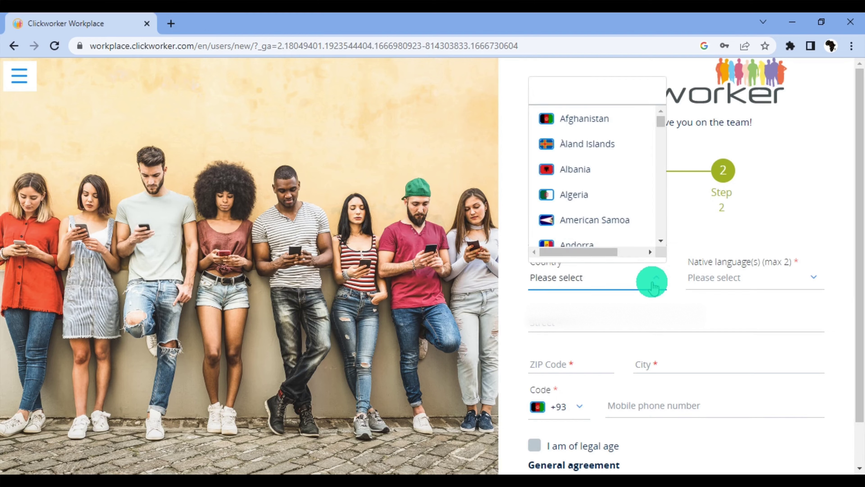
left_click_drag(663, 142, 660, 159)
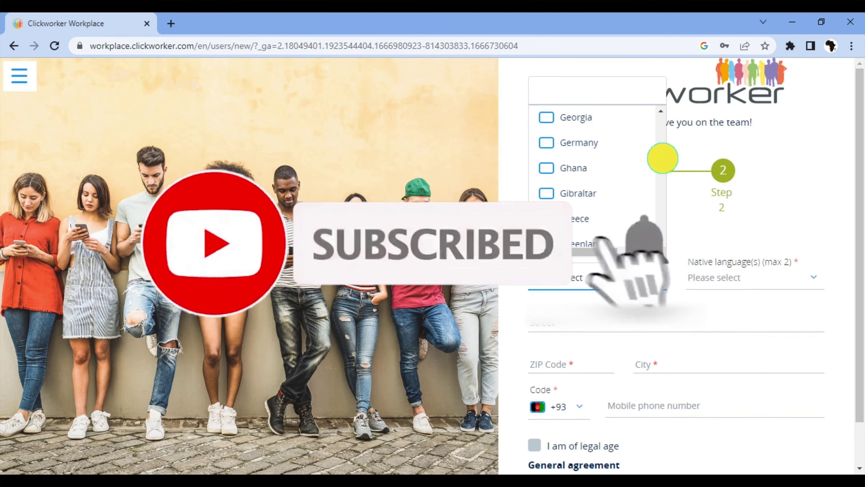
left_click(556, 173)
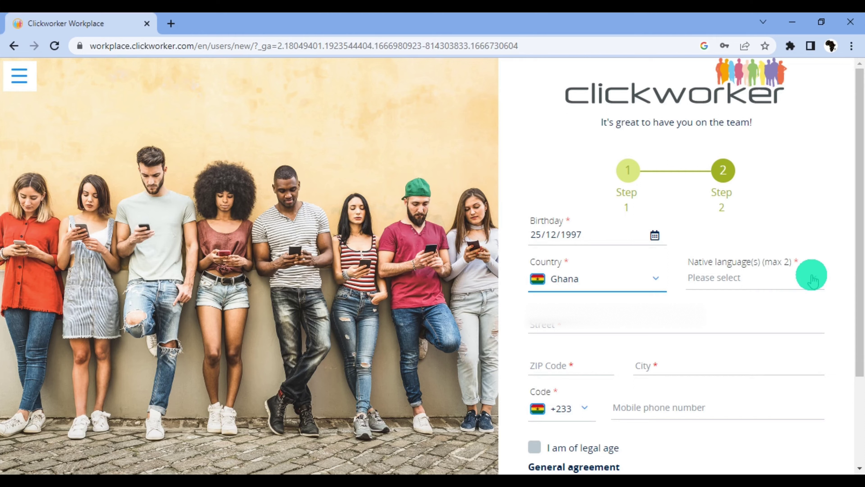
left_click(750, 280)
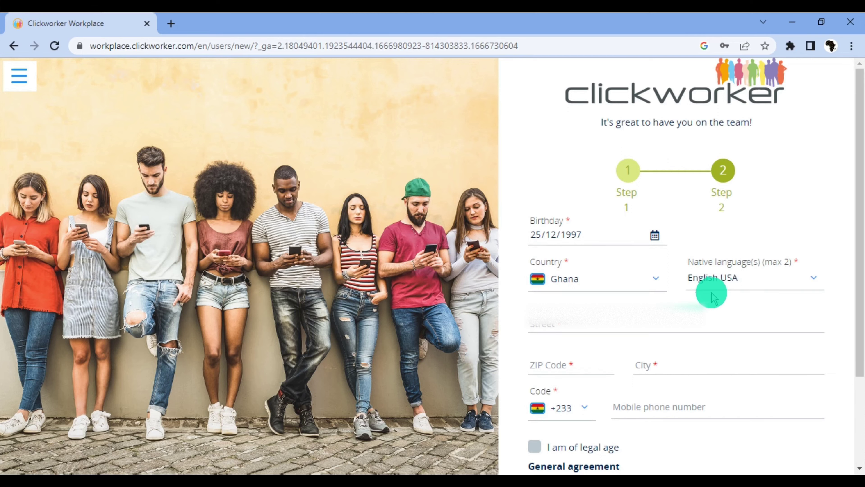
left_click(799, 280)
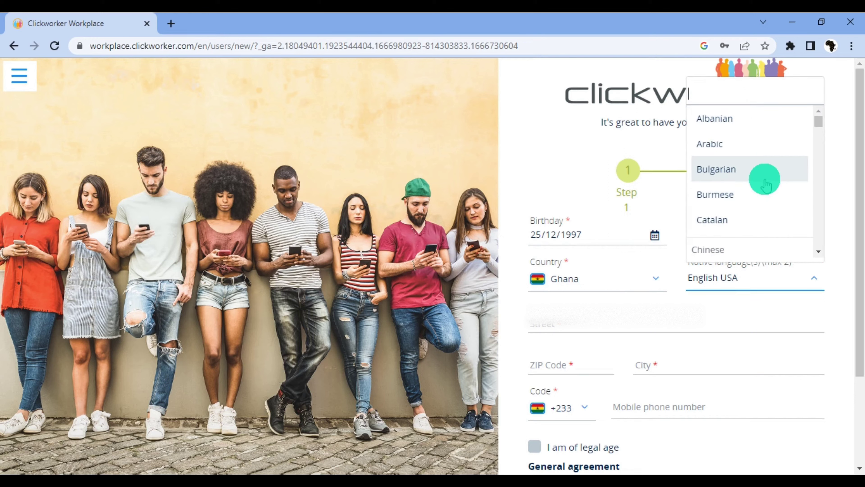
scroll(764, 184, "down", 15)
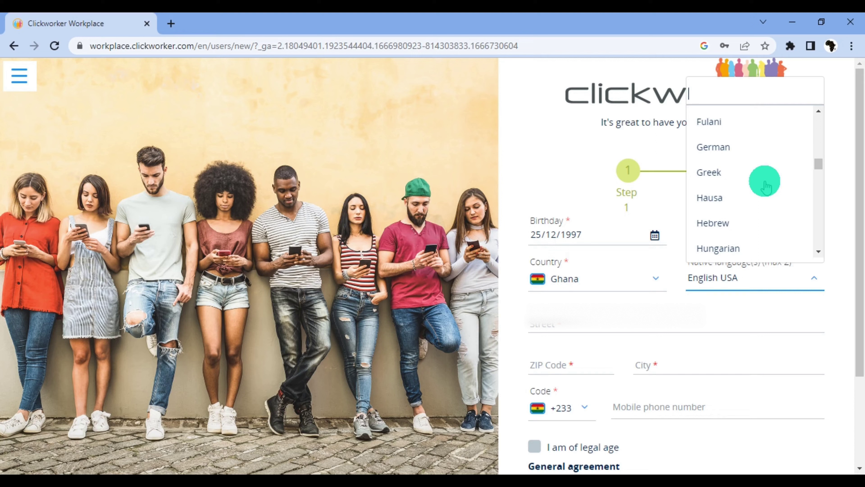
scroll(765, 184, "down", 10)
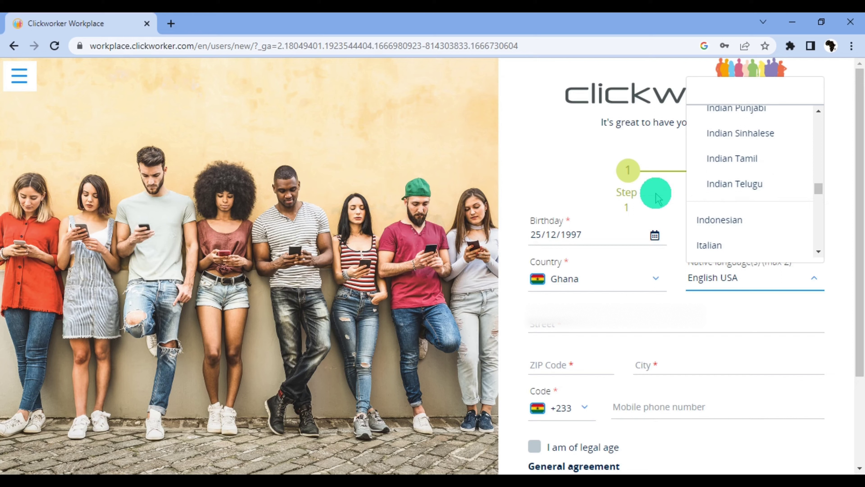
scroll(753, 200, "up", 10)
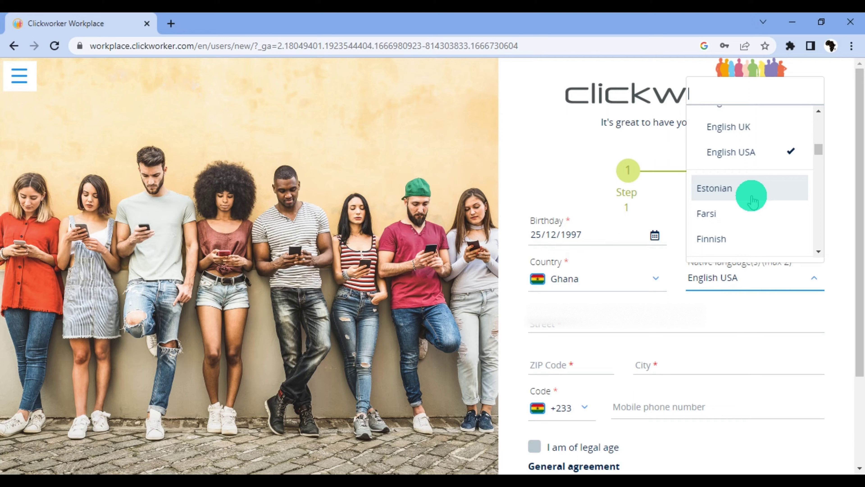
scroll(754, 197, "down", 2)
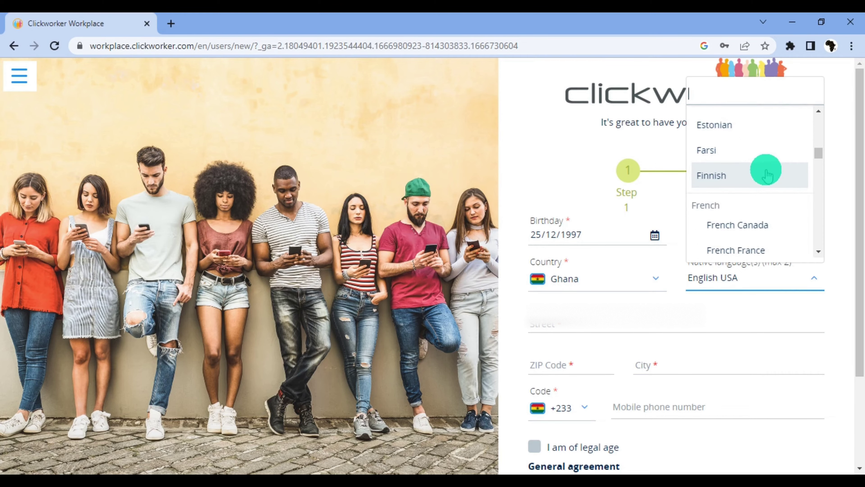
scroll(763, 172, "down", 2)
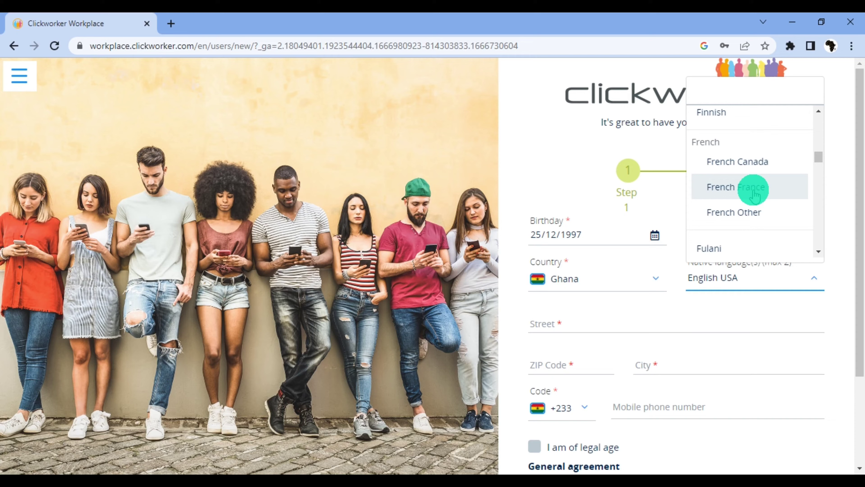
scroll(754, 194, "down", 5)
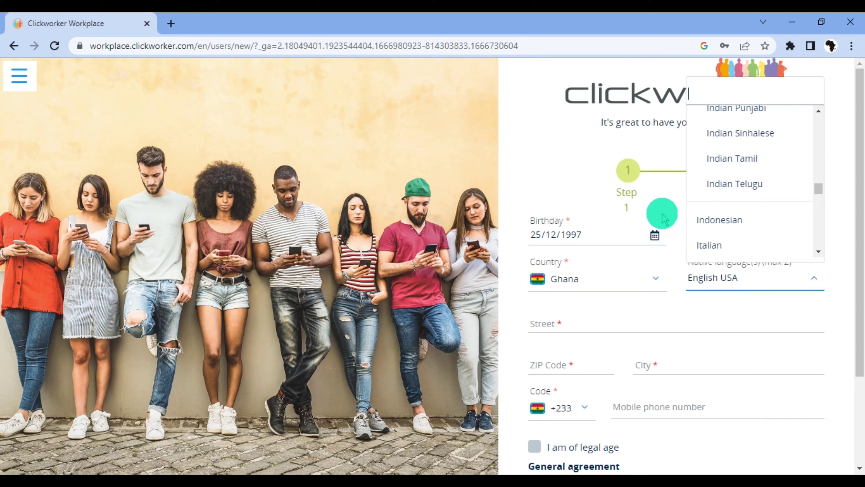
left_click(690, 288)
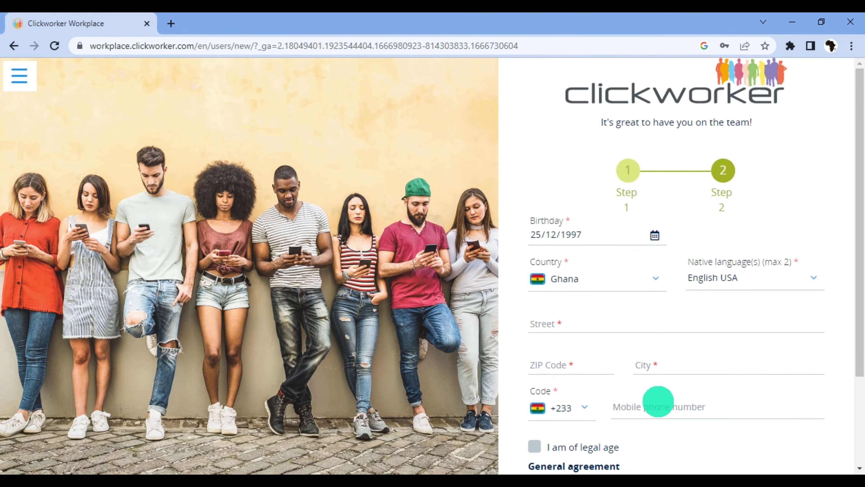
scroll(639, 409, "down", 2)
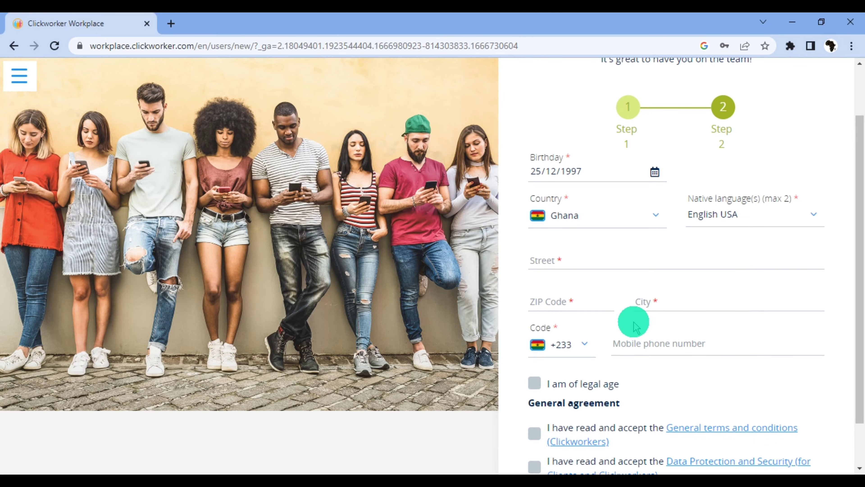
Step: Scroll through the completed registration form to review it before finishing
scroll(634, 323, "down", 2)
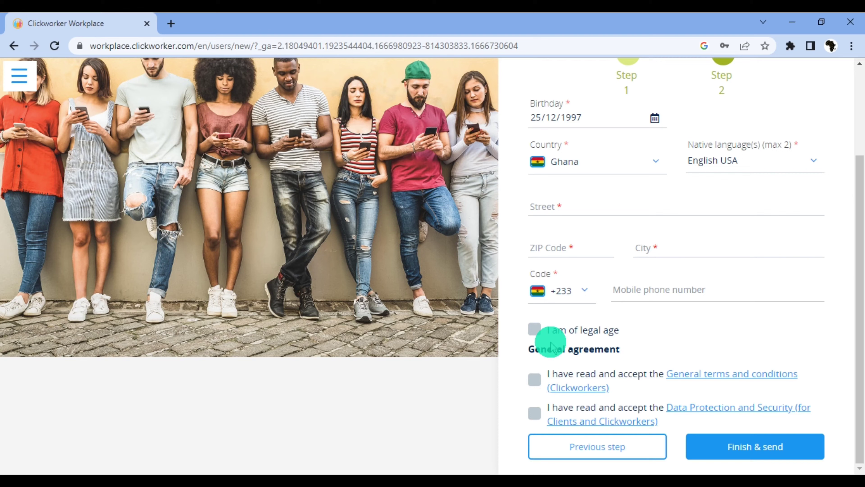
scroll(724, 378, "up", 4)
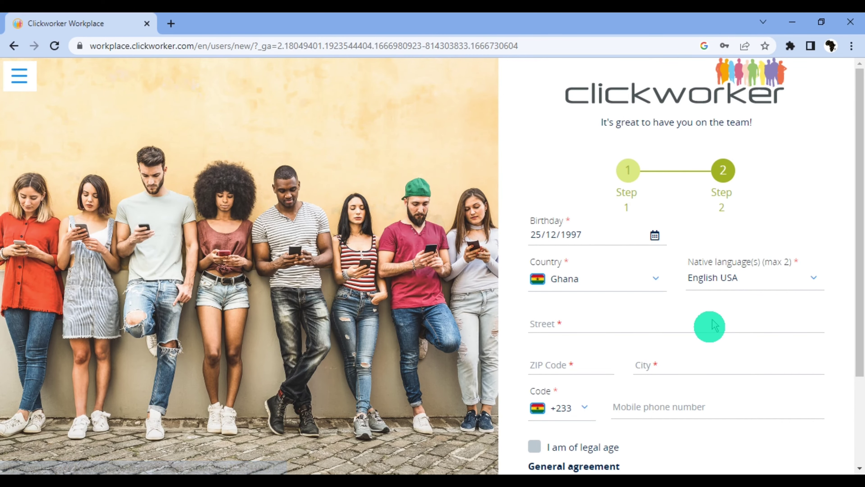
scroll(683, 352, "down", 4)
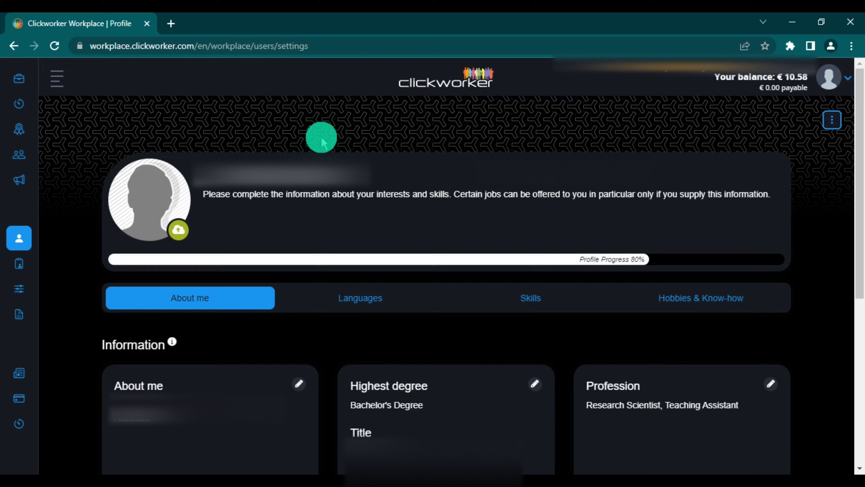
mouse_move(48, 100)
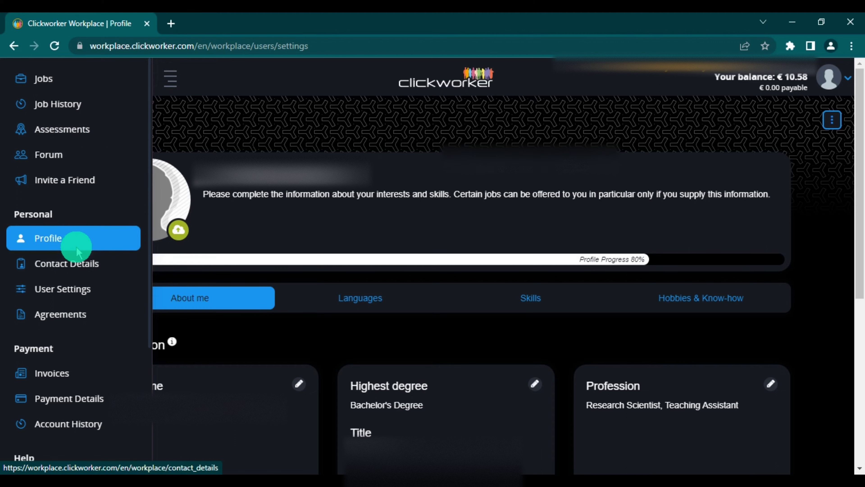
scroll(402, 235, "down", 2)
scroll(394, 215, "down", 1)
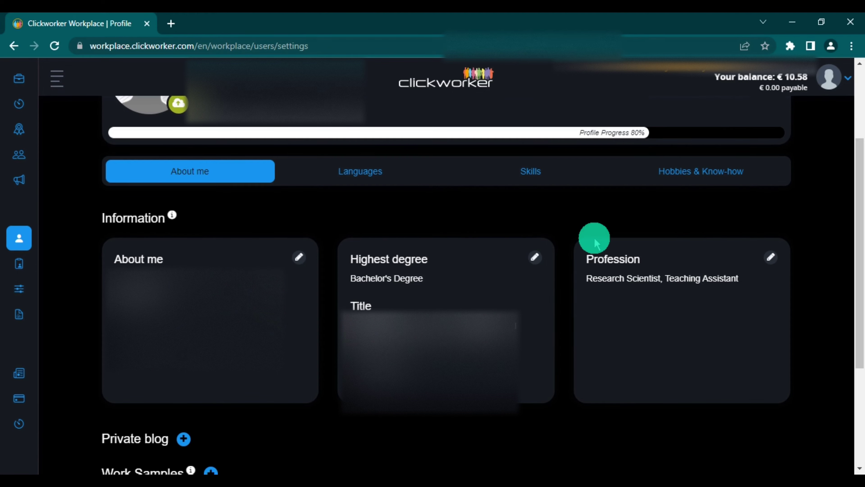
scroll(572, 218, "up", 1)
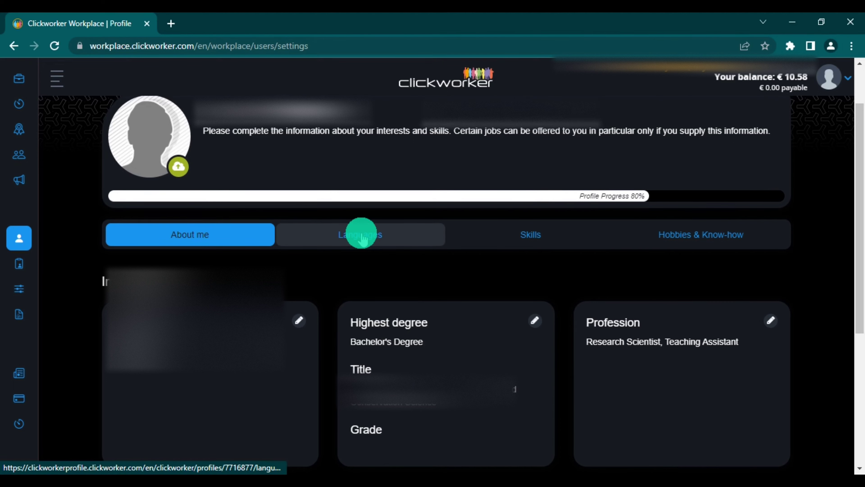
left_click(322, 237)
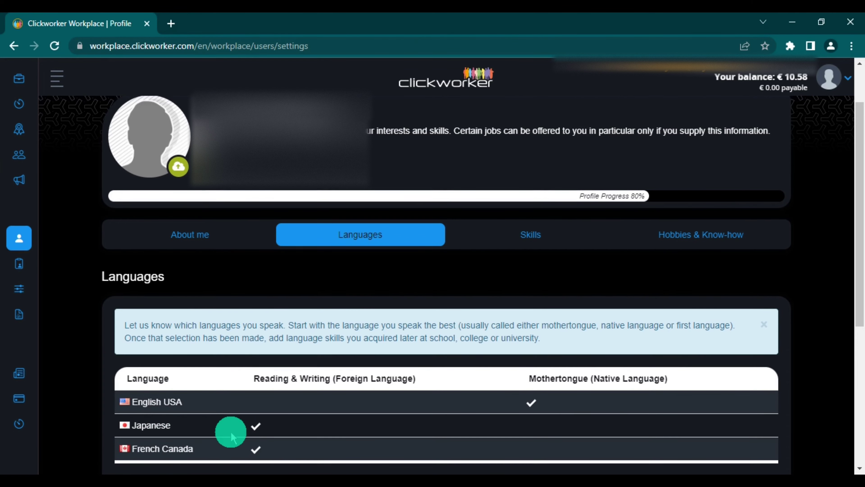
scroll(248, 423, "down", 3)
scroll(269, 409, "up", 3)
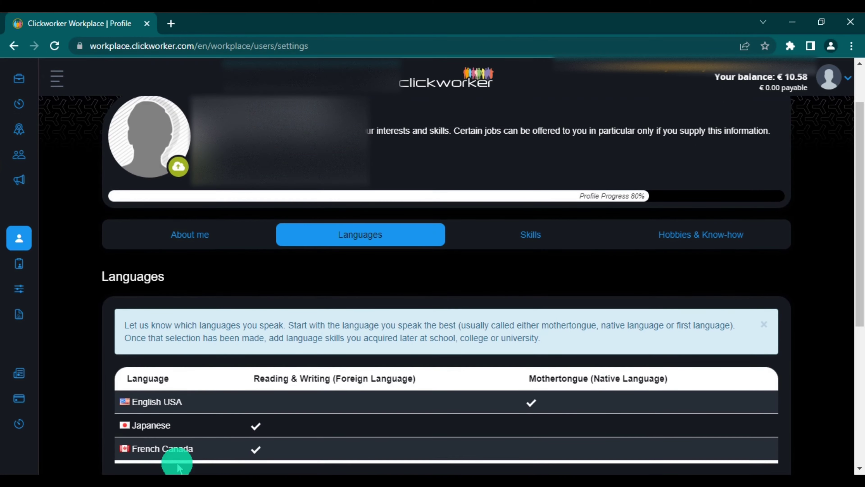
scroll(317, 436, "up", 2)
scroll(238, 433, "down", 2)
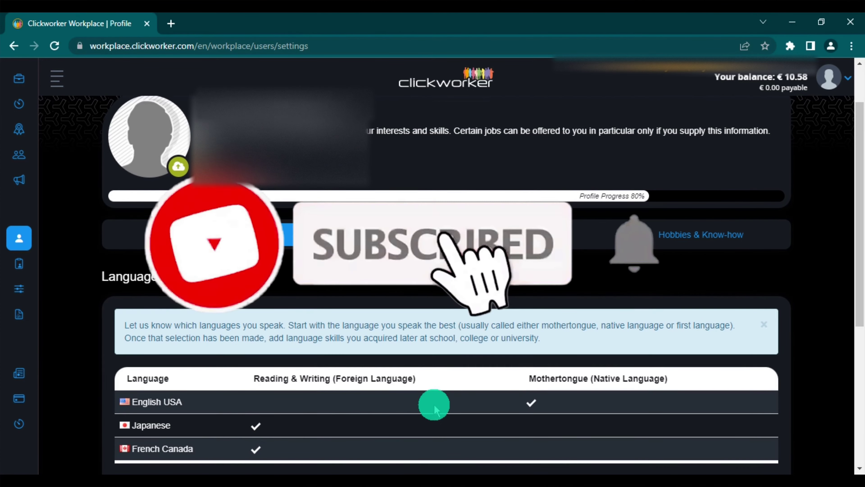
scroll(349, 409, "down", 3)
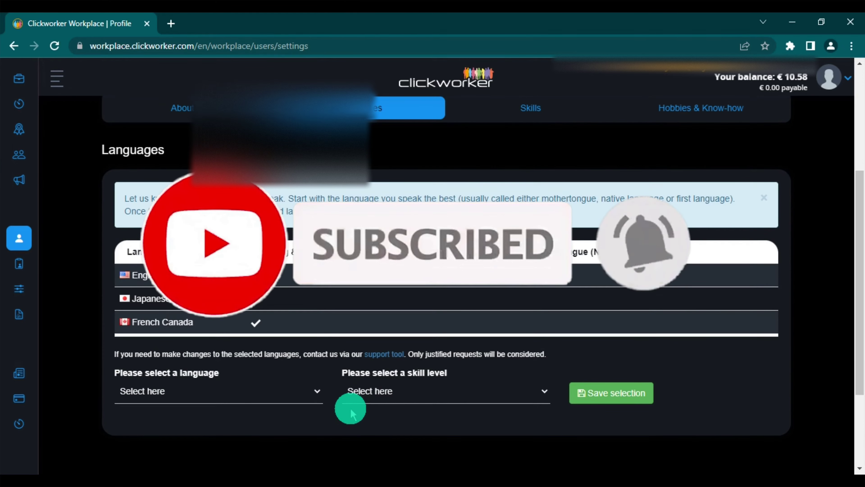
scroll(350, 410, "up", 2)
scroll(345, 299, "up", 1)
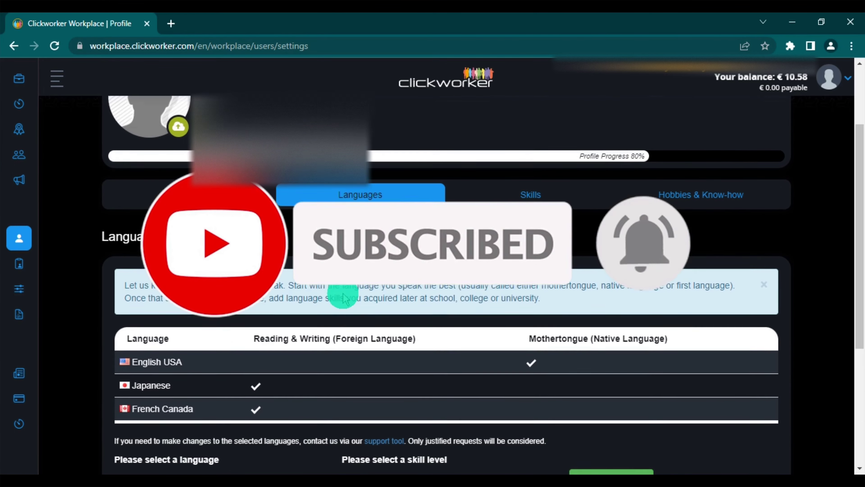
scroll(345, 298, "up", 1)
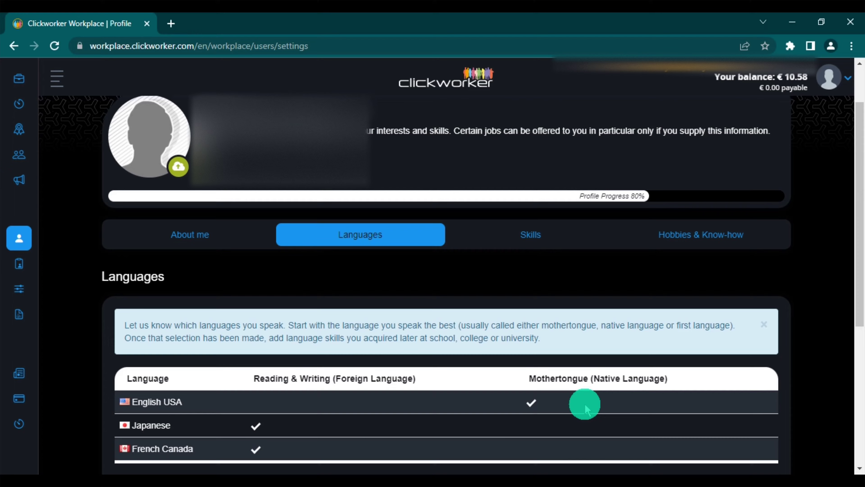
scroll(421, 401, "down", 3)
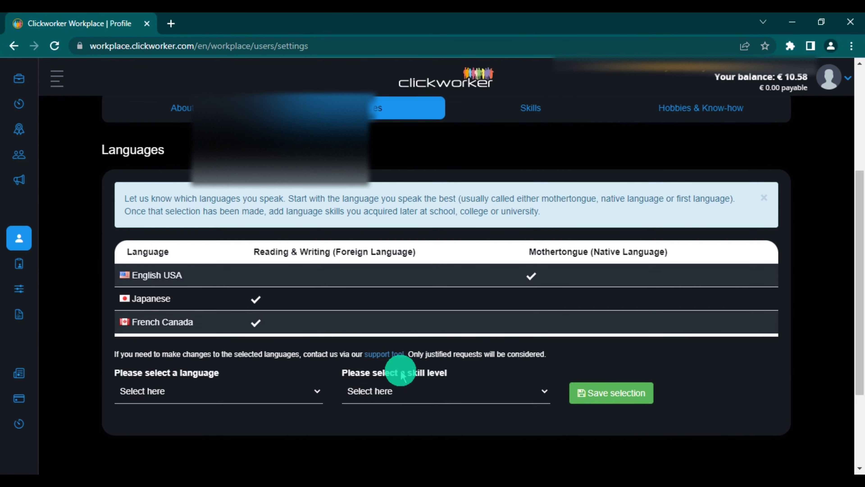
scroll(348, 272, "up", 3)
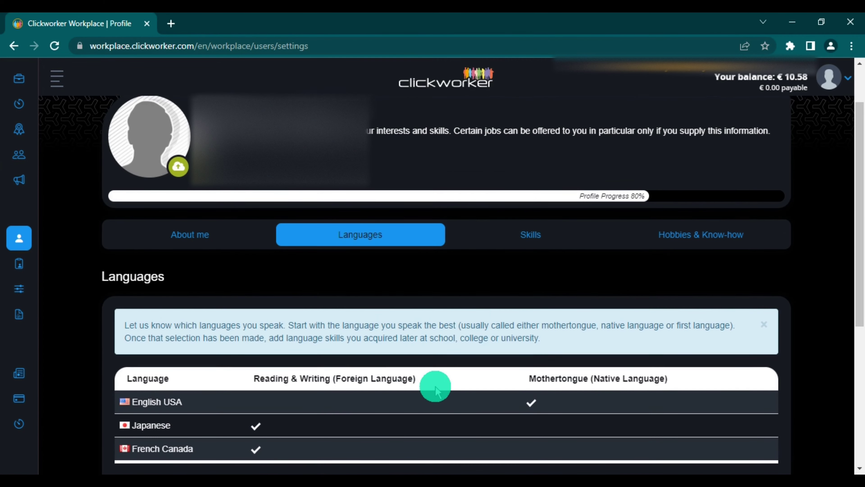
Step: Show the Skills section and review the ticked Copywriting text types and English UK/USA translation pairs
left_click(521, 233)
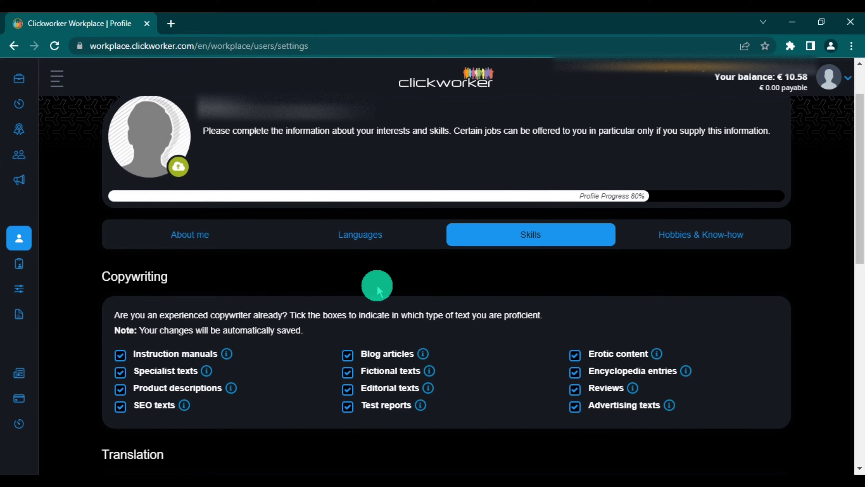
scroll(350, 290, "down", 3)
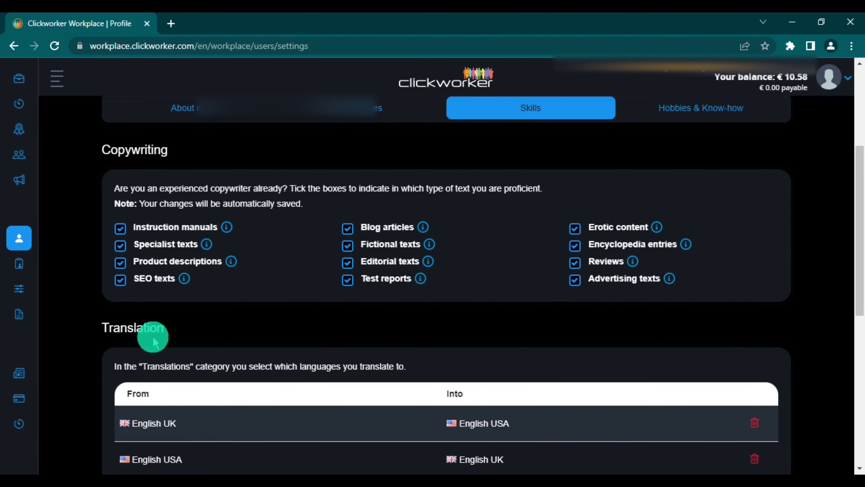
scroll(552, 353, "up", 1)
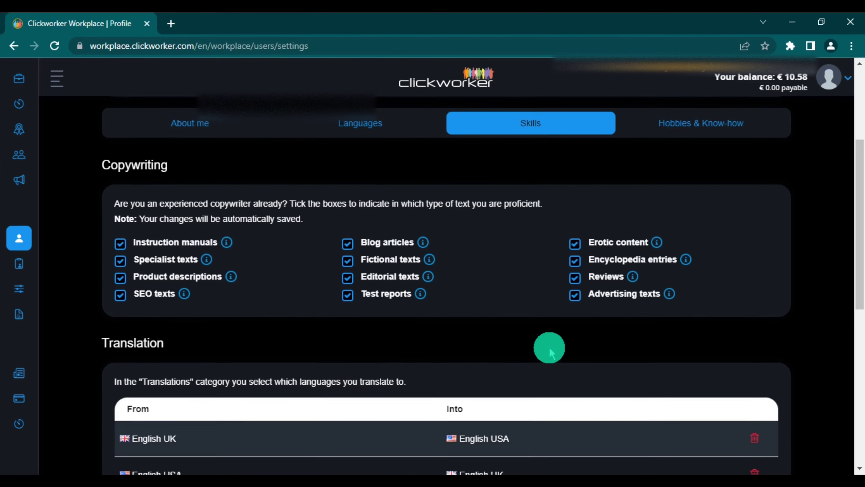
scroll(549, 351, "up", 3)
Step: Show Hobbies & Know-how and review the sports, lifestyle, engineering and media interest tables
left_click(680, 235)
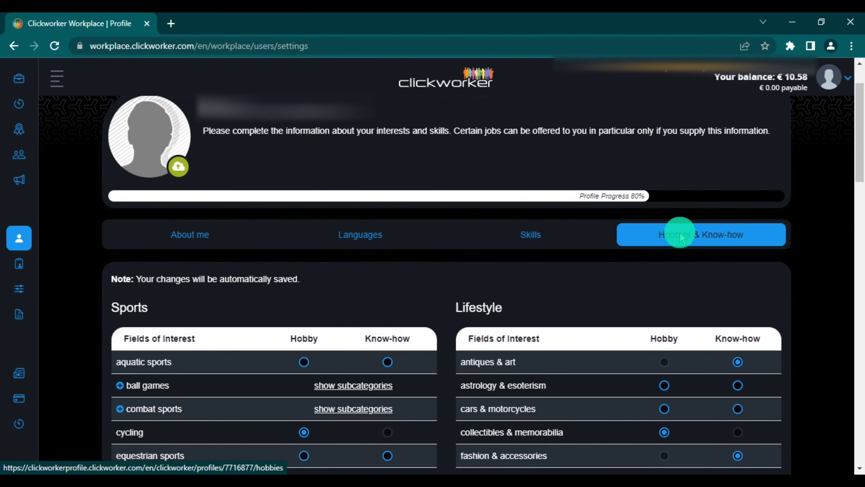
scroll(425, 262, "down", 5)
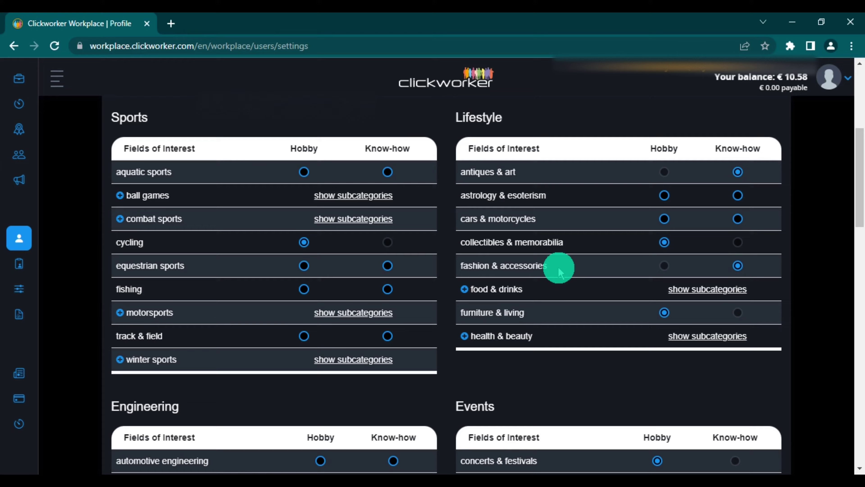
scroll(433, 272, "down", 3)
scroll(386, 277, "up", 3)
scroll(388, 283, "down", 2)
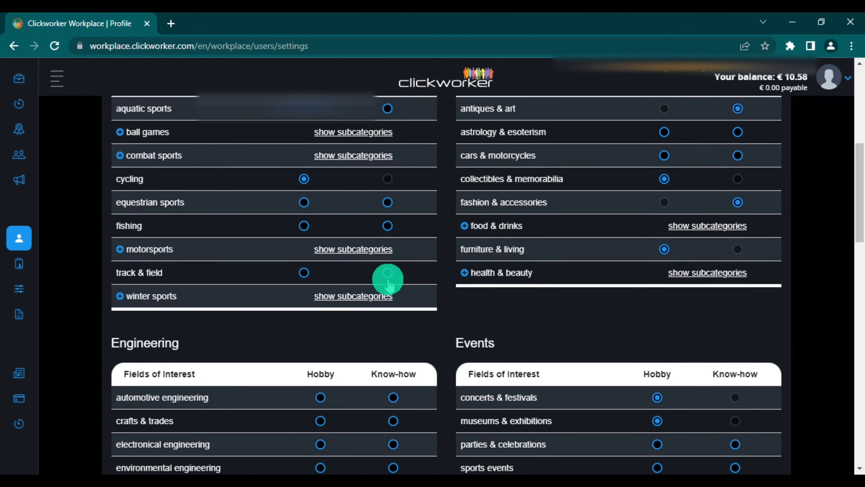
scroll(441, 415, "down", 8)
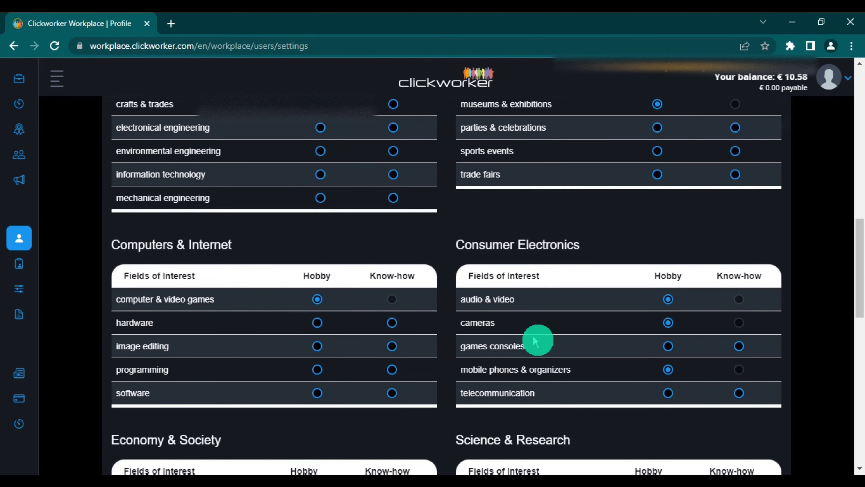
scroll(524, 351, "down", 6)
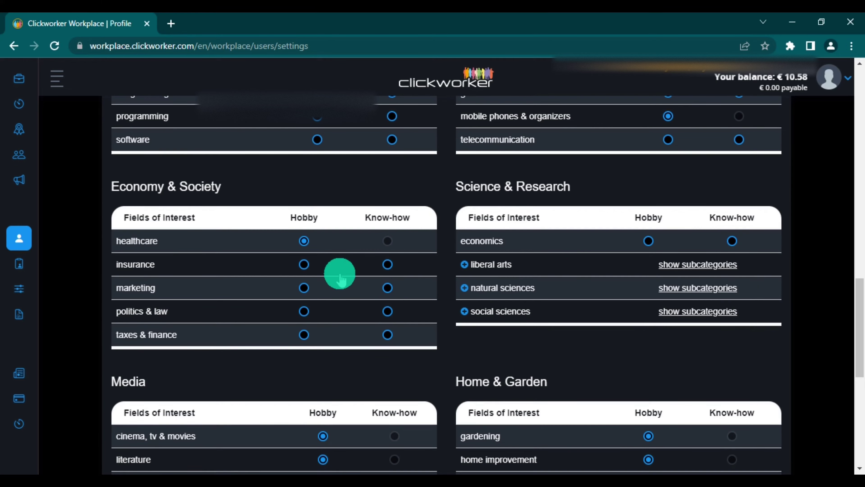
scroll(341, 278, "down", 6)
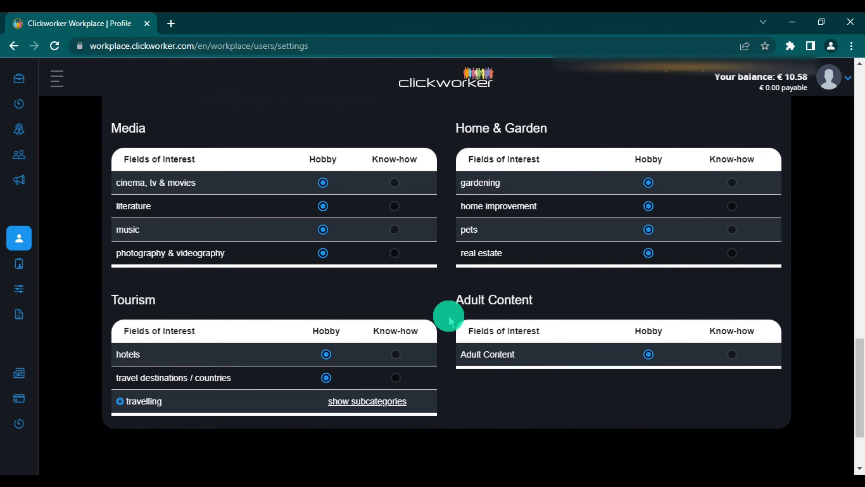
scroll(392, 329, "up", 3)
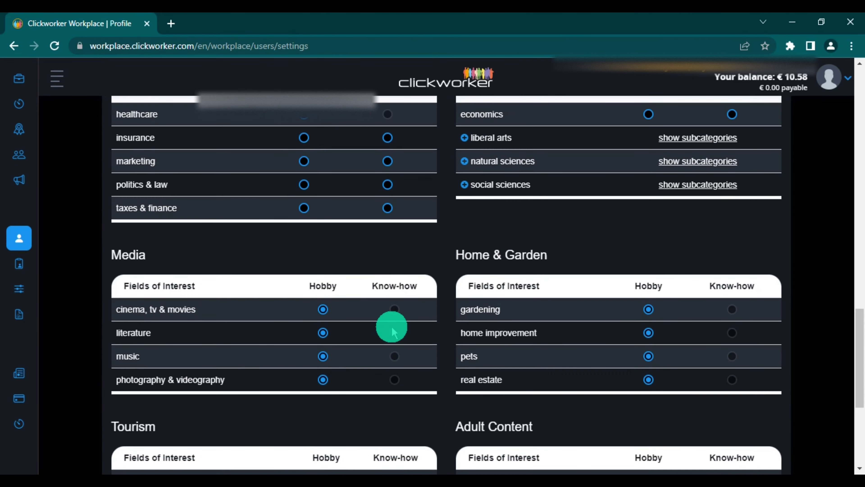
scroll(392, 328, "up", 15)
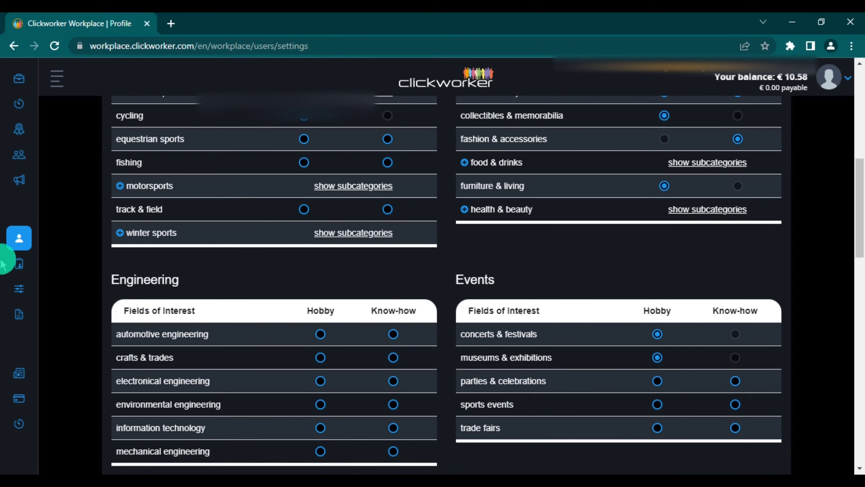
scroll(321, 196, "up", 5)
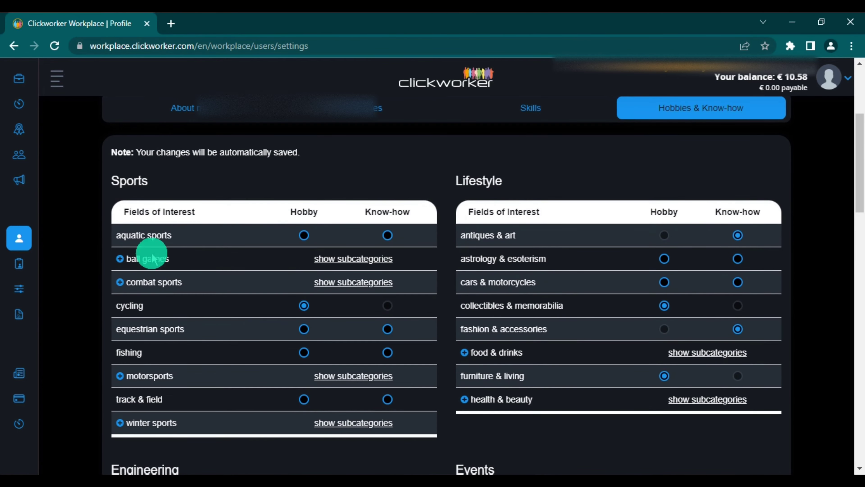
scroll(498, 228, "up", 3)
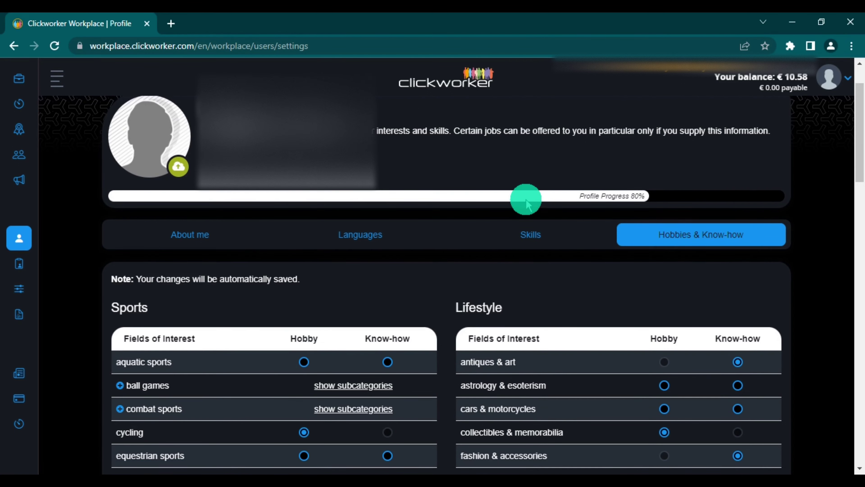
scroll(468, 145, "up", 2)
scroll(468, 182, "down", 2)
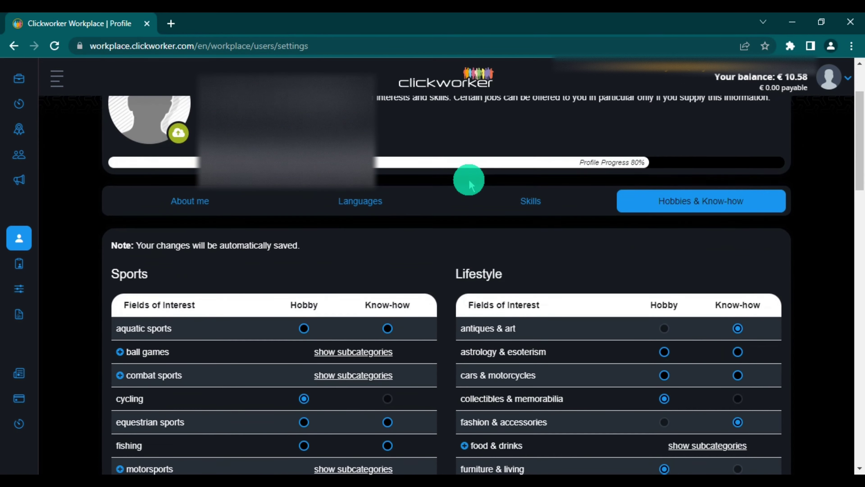
scroll(469, 181, "down", 2)
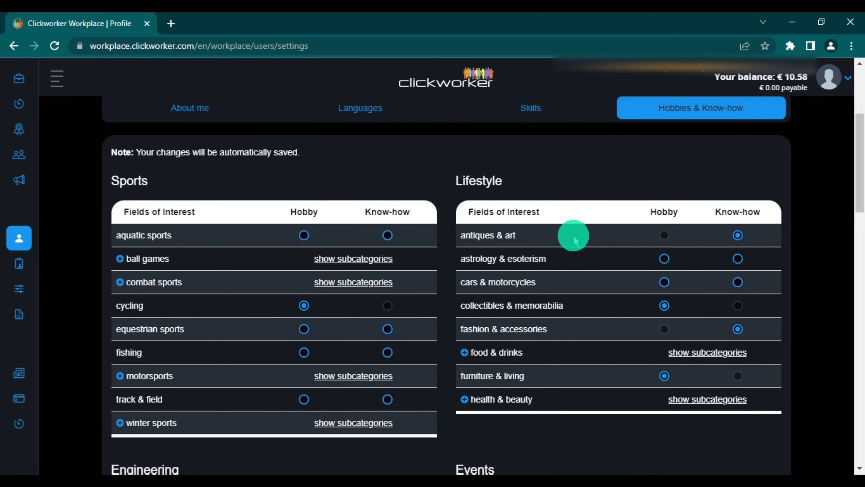
scroll(570, 233, "up", 2)
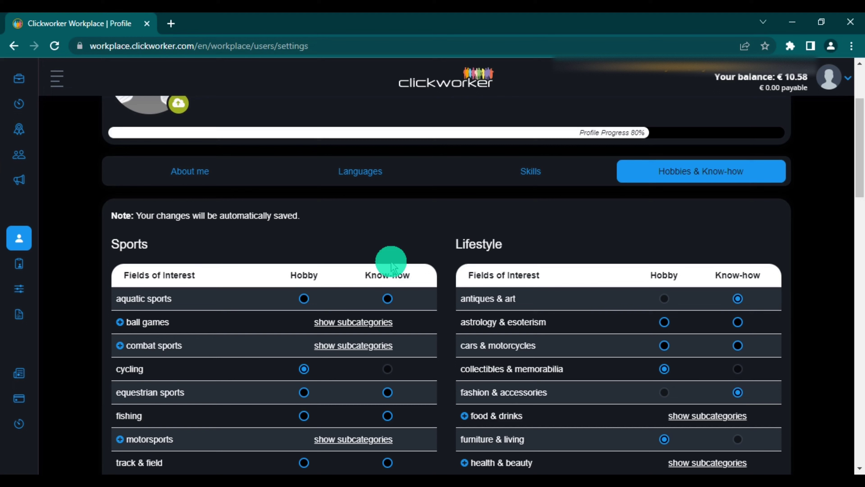
scroll(432, 220, "down", 2)
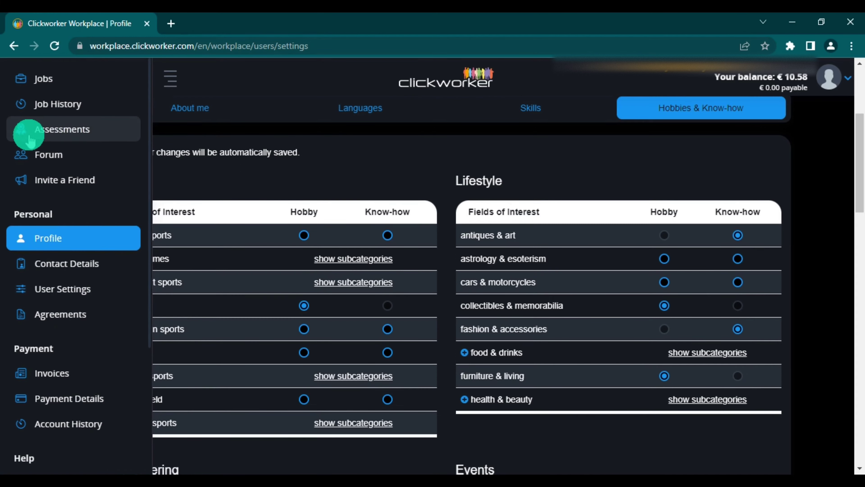
Step: Show the Assessments page, where the UHRS qualification is finished with a 100% score
left_click(48, 133)
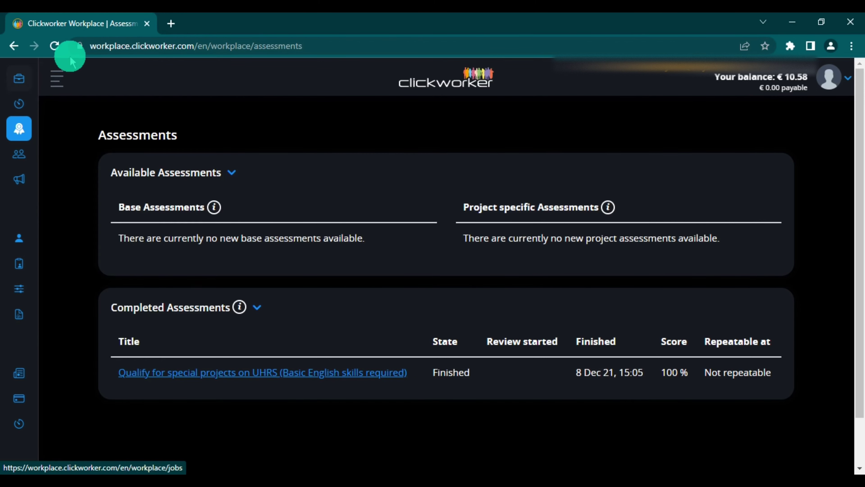
mouse_move(9, 154)
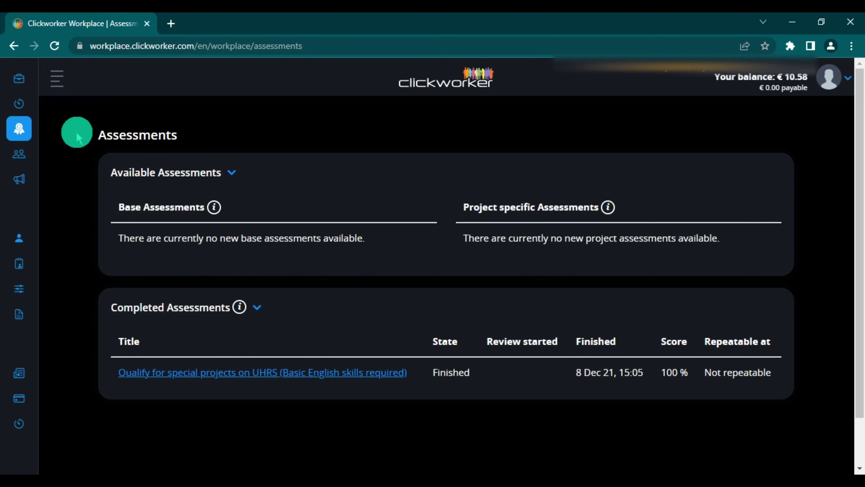
mouse_move(86, 165)
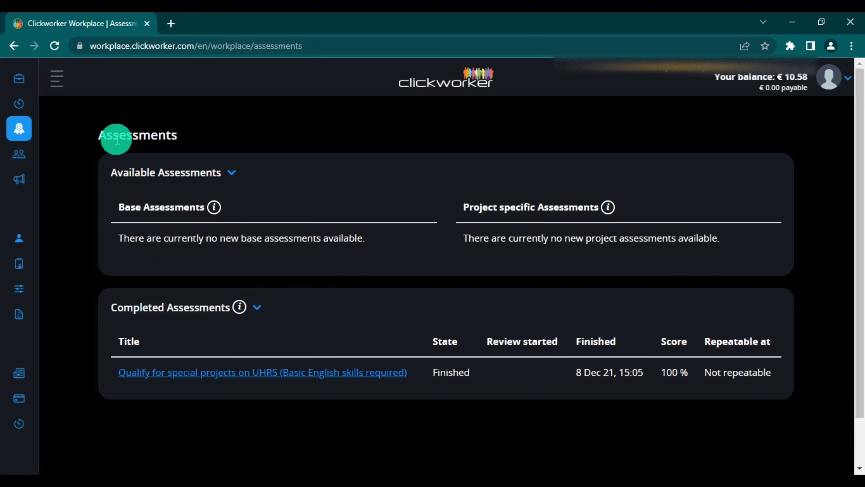
mouse_move(24, 107)
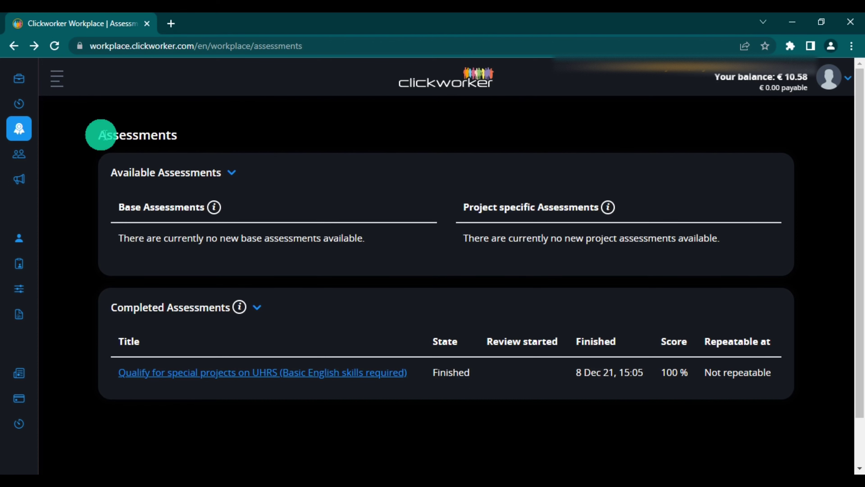
mouse_move(8, 297)
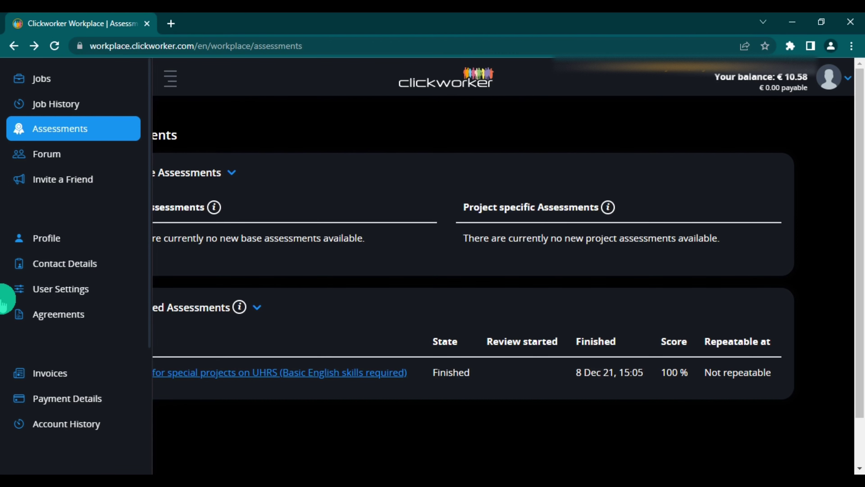
left_click(78, 397)
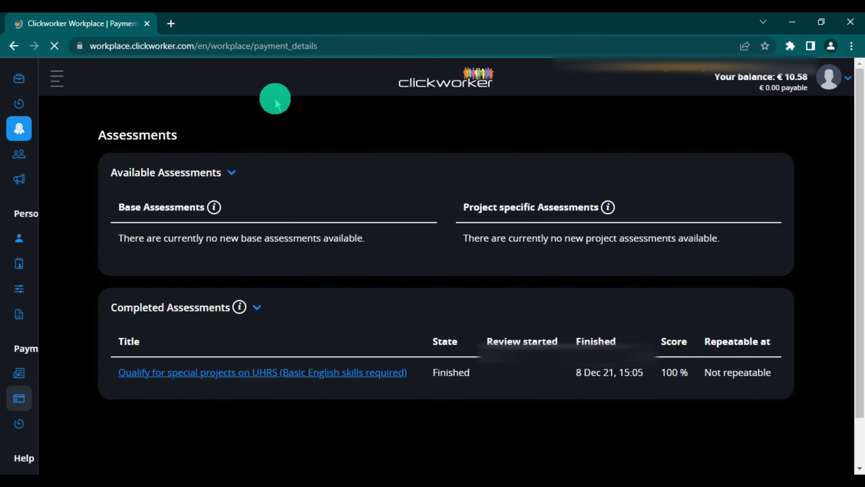